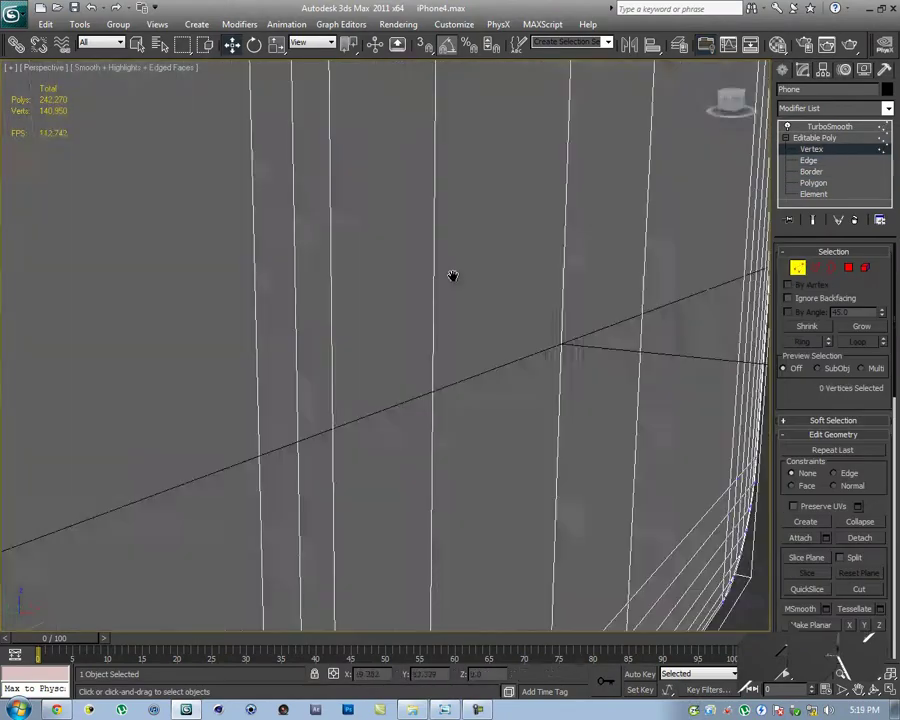
Step: Orbit the view to face the octagonal cut on the phone's surface
alt+middle_drag(454, 275, 661, 265)
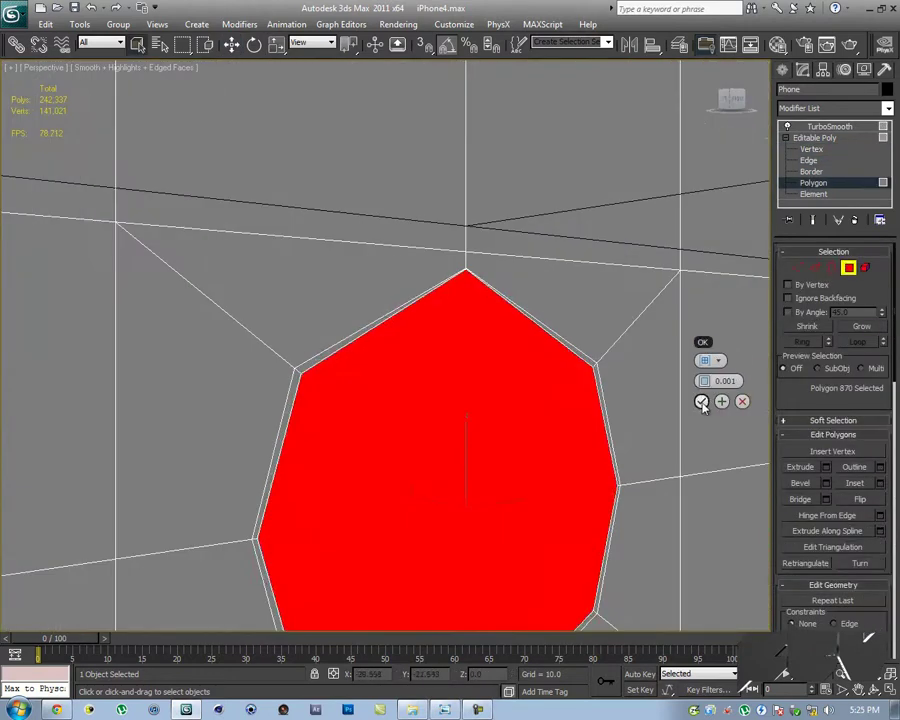
Step: Confirm the 0.001 inset so the octagon can be extruded inward by -0.003
click(702, 402)
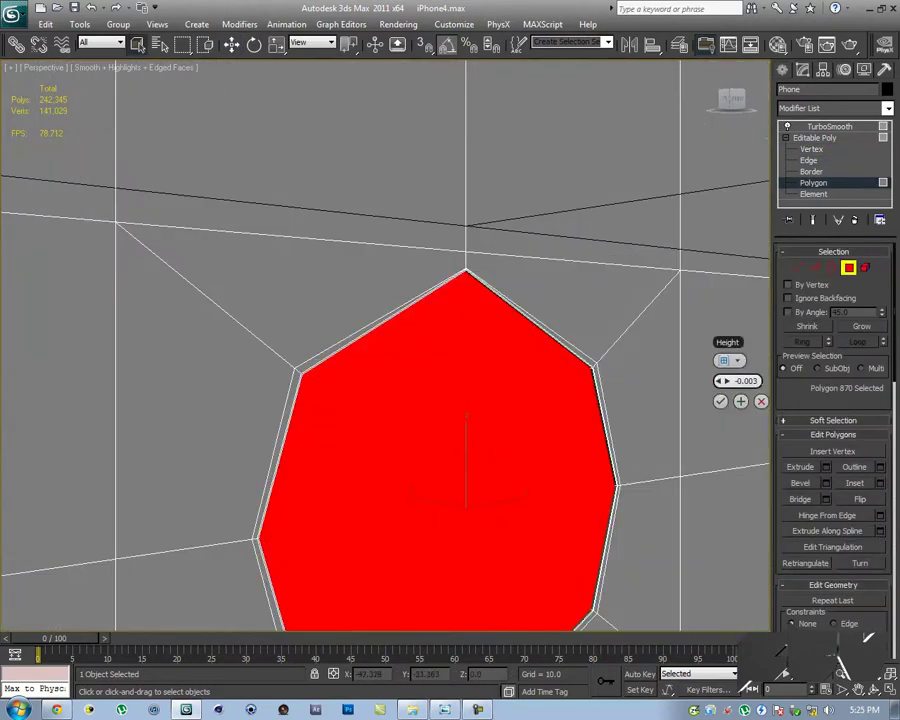